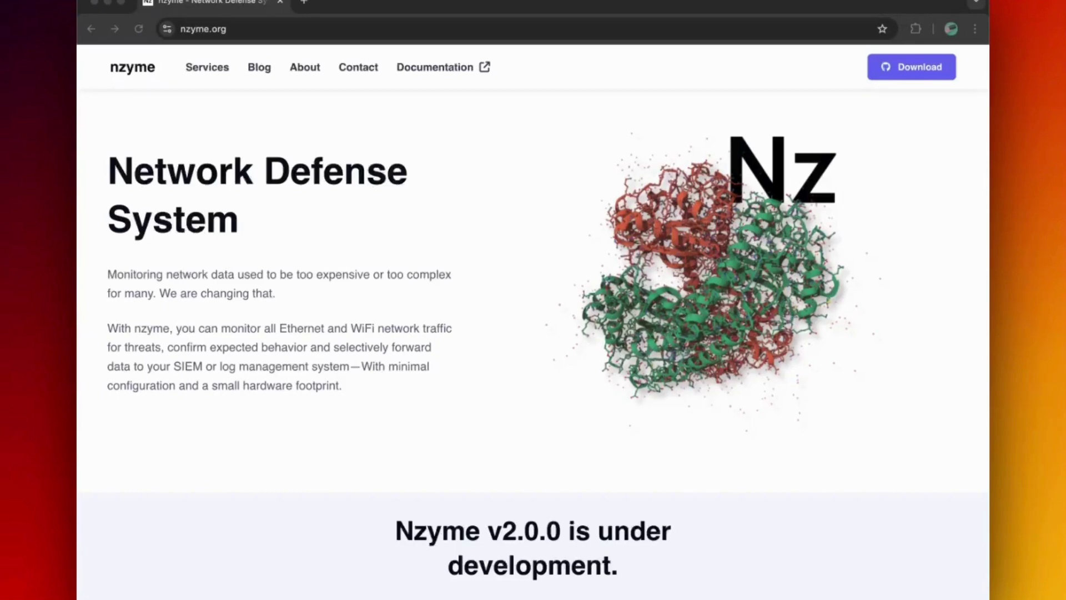
# - Scroll the nzyme.org homepage past 'Web Interface Built-In' to the 'Favorite Use-Cases: WiFi Security' section
pyautogui.scroll(-5, 533, 322)
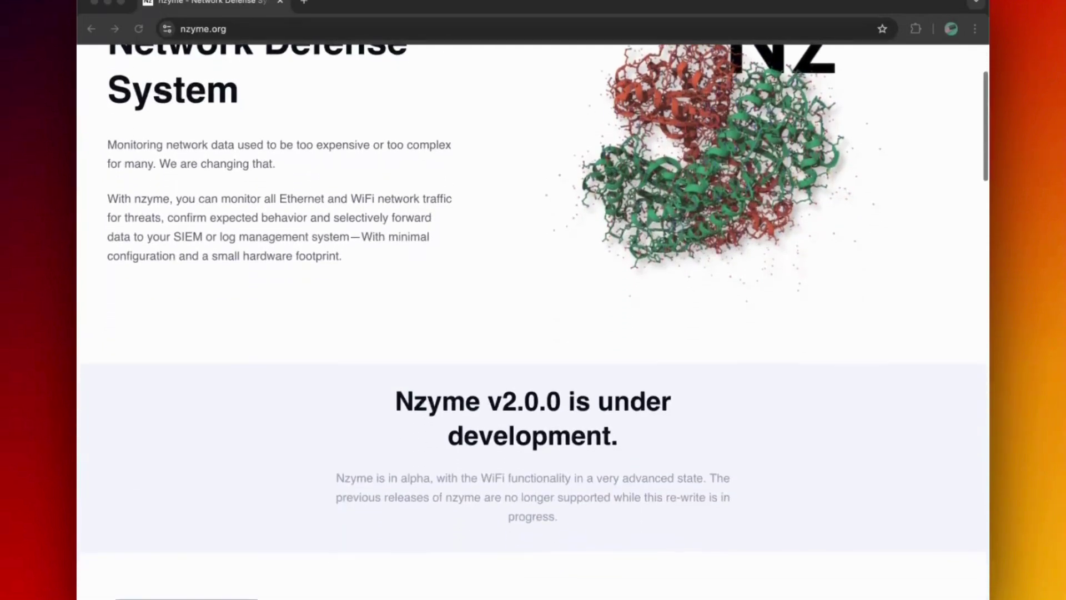
pyautogui.scroll(-10, 533, 322)
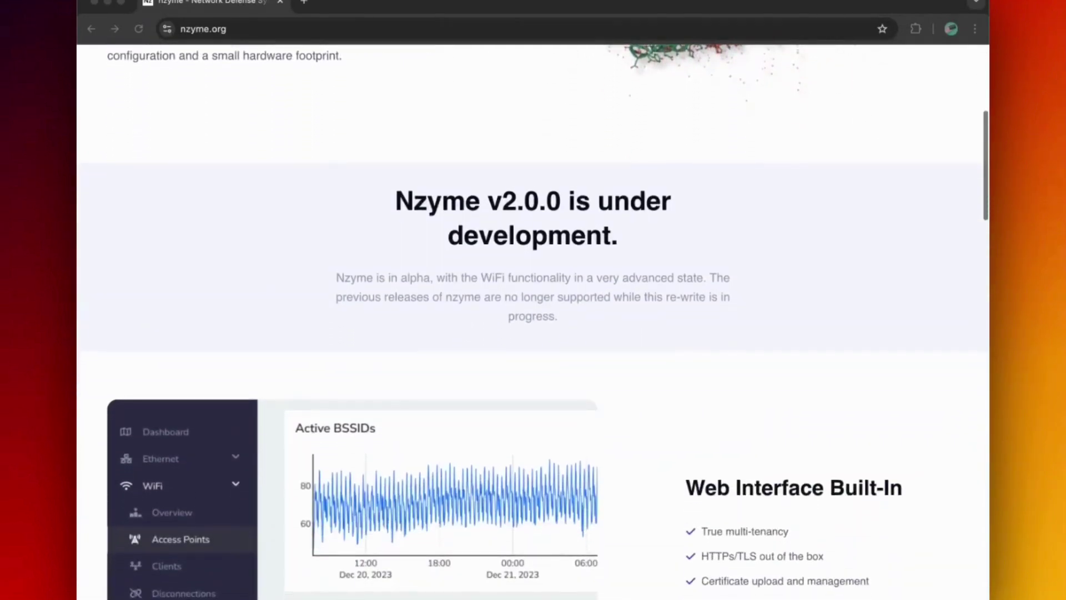
pyautogui.scroll(-5, 533, 322)
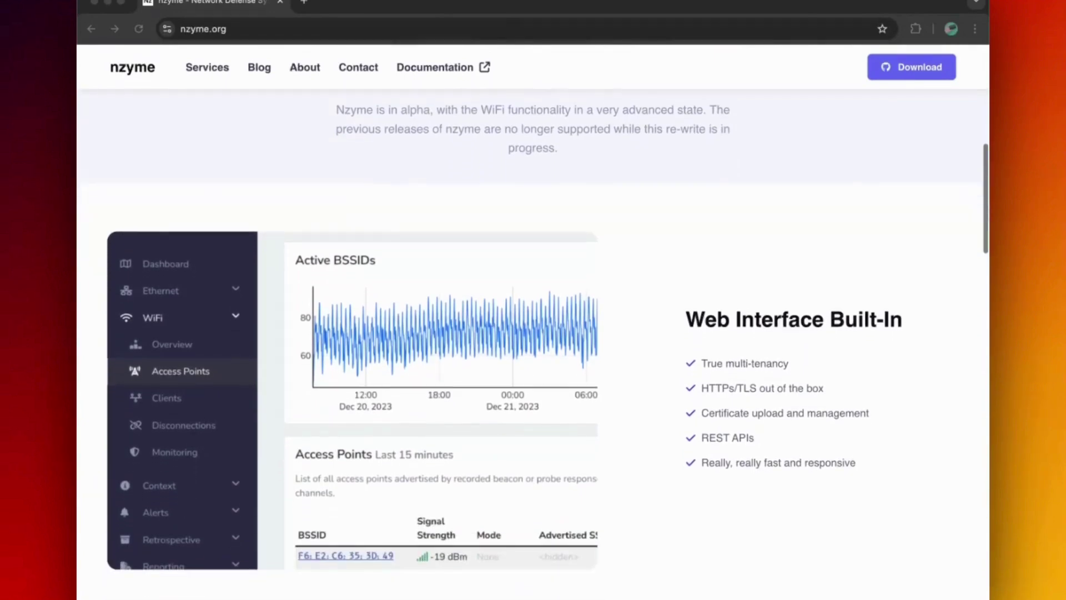
pyautogui.scroll(-6, 533, 322)
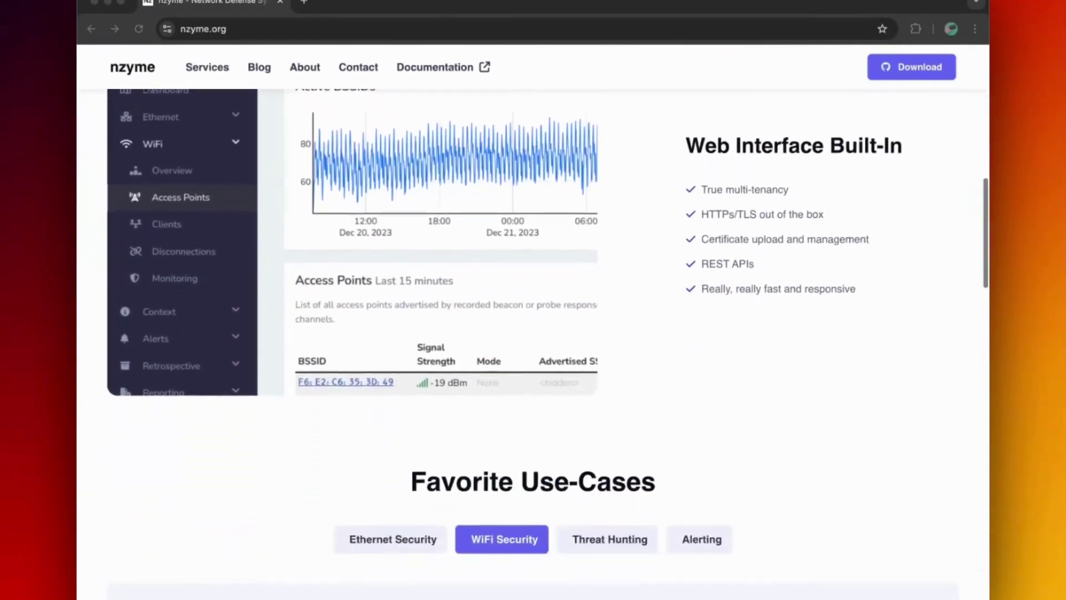
pyautogui.scroll(-2, 533, 322)
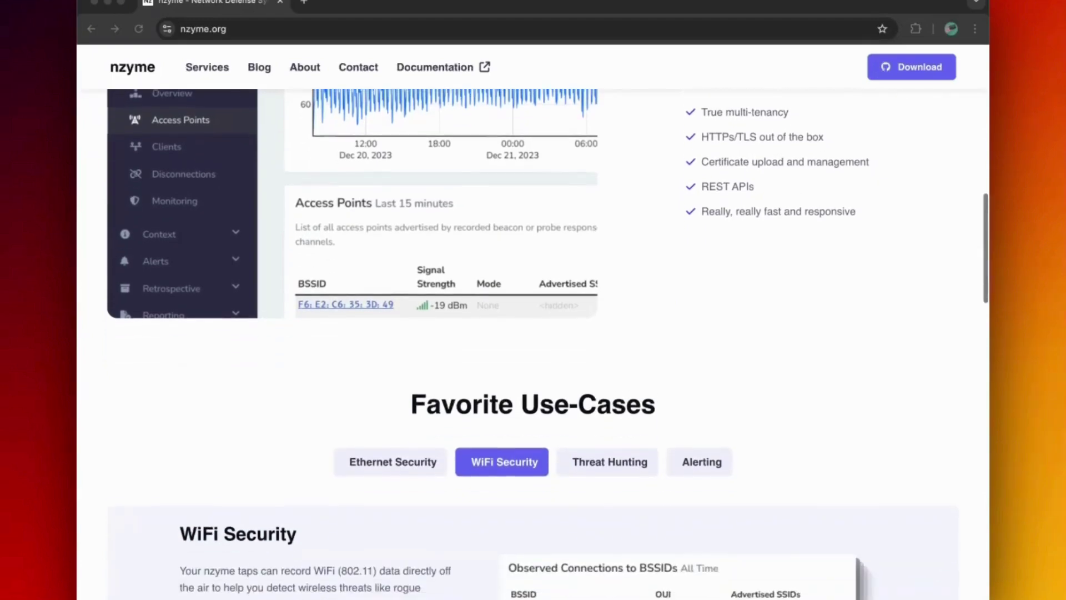
pyautogui.scroll(-4, 533, 344)
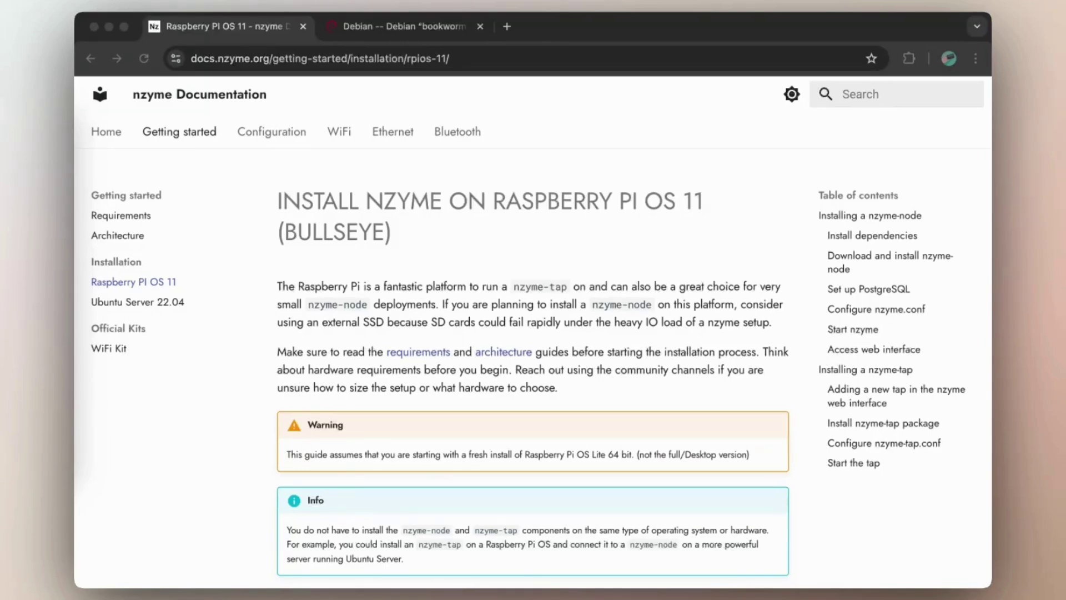
# - Scroll the Raspberry Pi OS 11 guide down to 'Installing a nzyme-node' and its 'Install dependencies' step
pyautogui.scroll(-10, 533, 333)
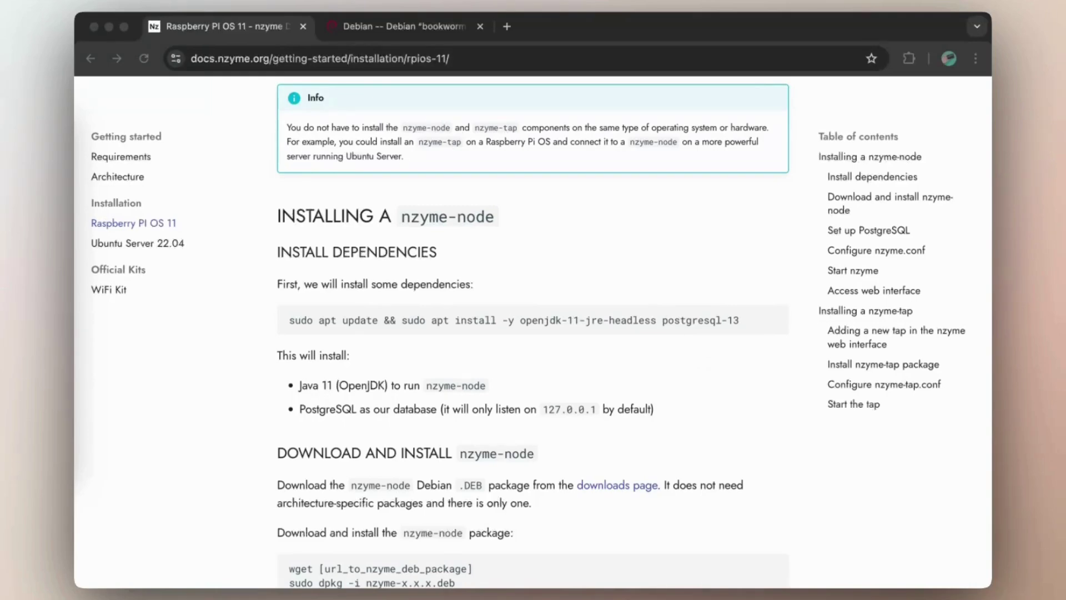
# - Focus the documentation window on the 'sudo apt install' dependency code block
pyautogui.click(583, 330)
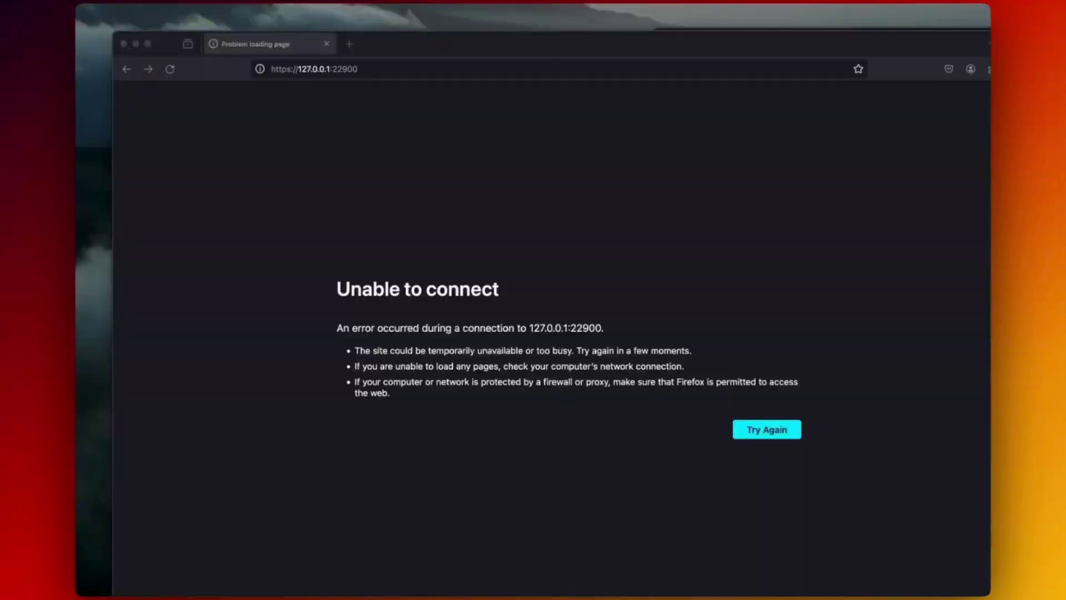
# - Reload the setup wizard and create the super administrator with a full name and e-mail address
pyautogui.click(169, 68)
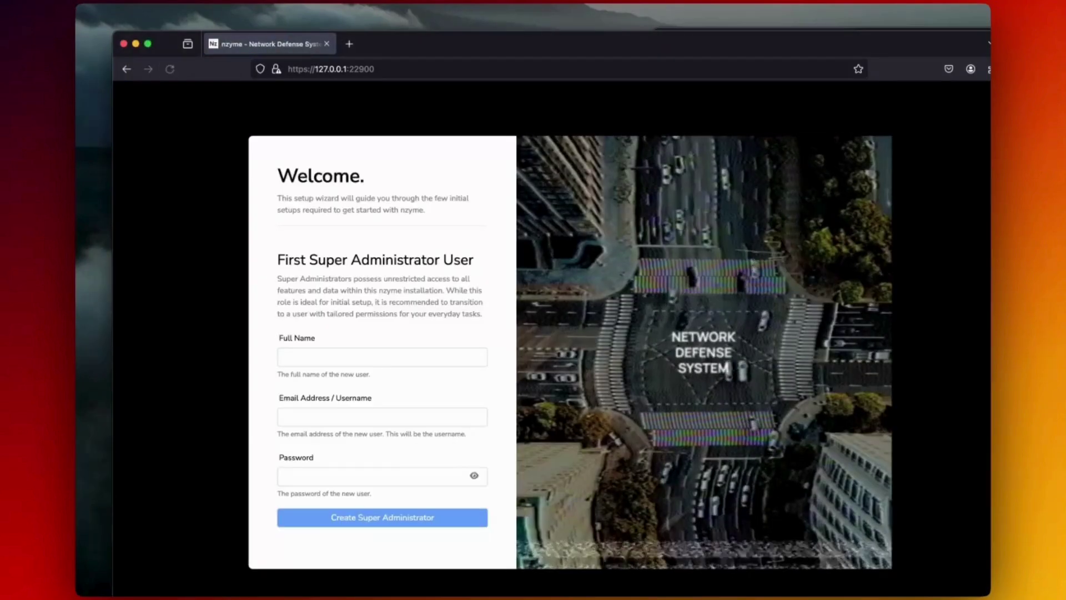
pyautogui.click(382, 356)
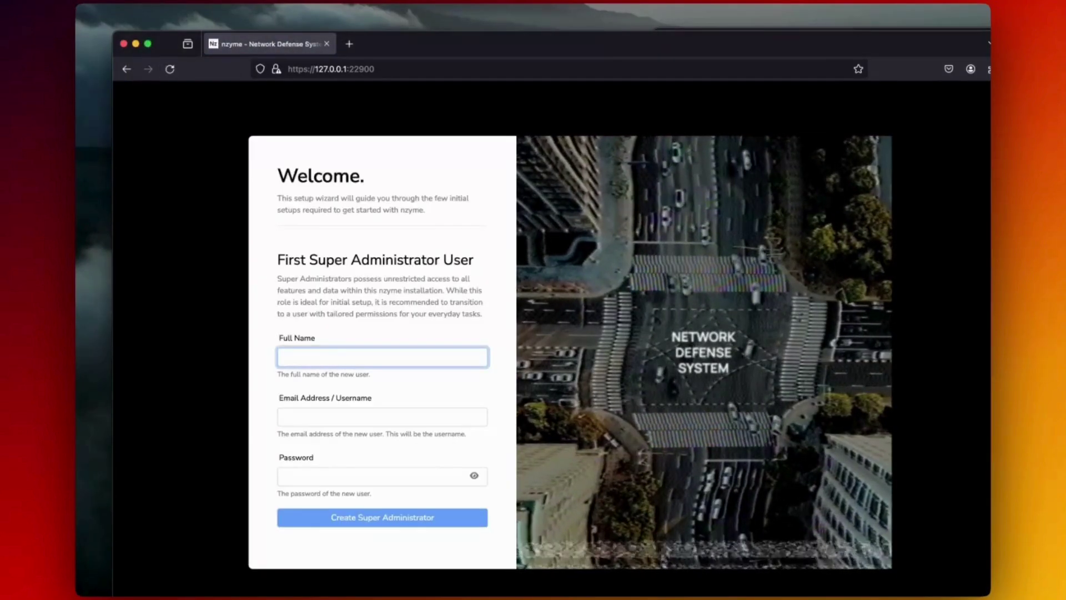
pyautogui.write('sam')
pyautogui.click(382, 416)
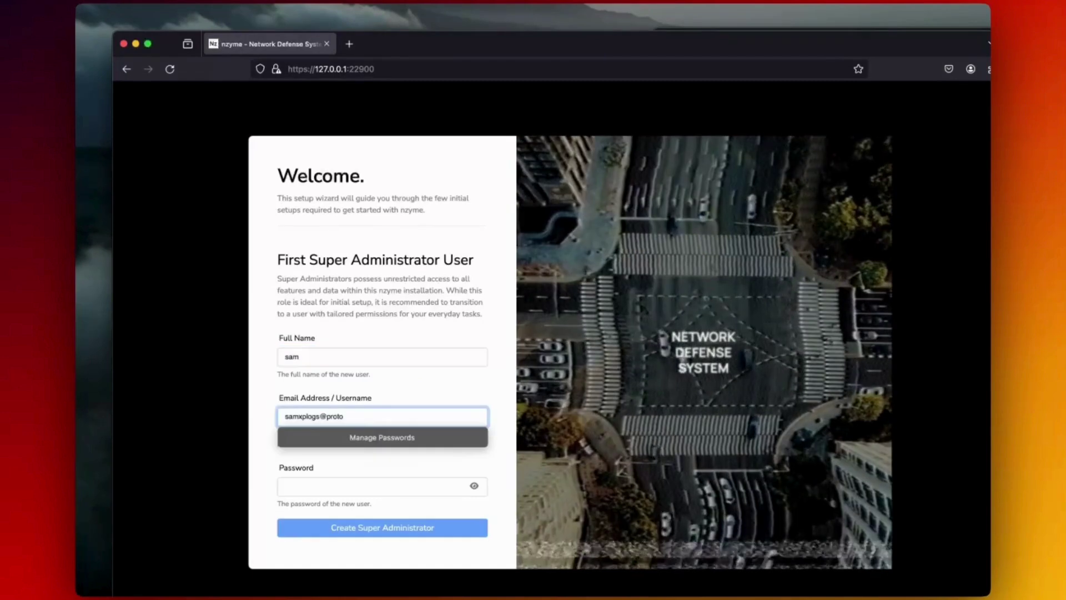
pyautogui.press('Return')
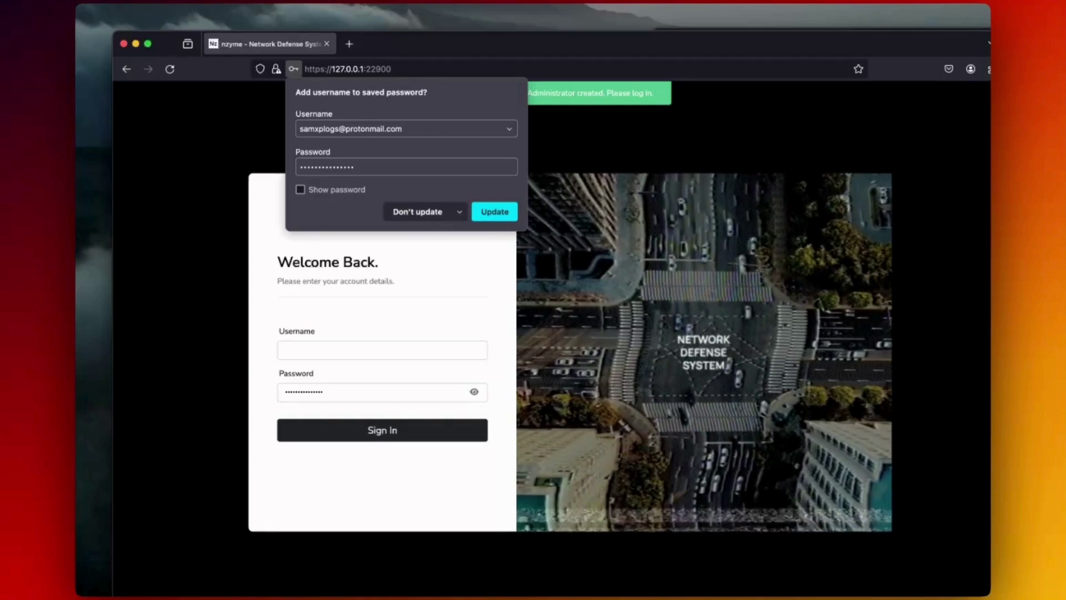
# - Sign in using the browser's saved username and password to reach the MFA setup QR code
pyautogui.click(382, 350)
pyautogui.press('Down')
pyautogui.press('Return')
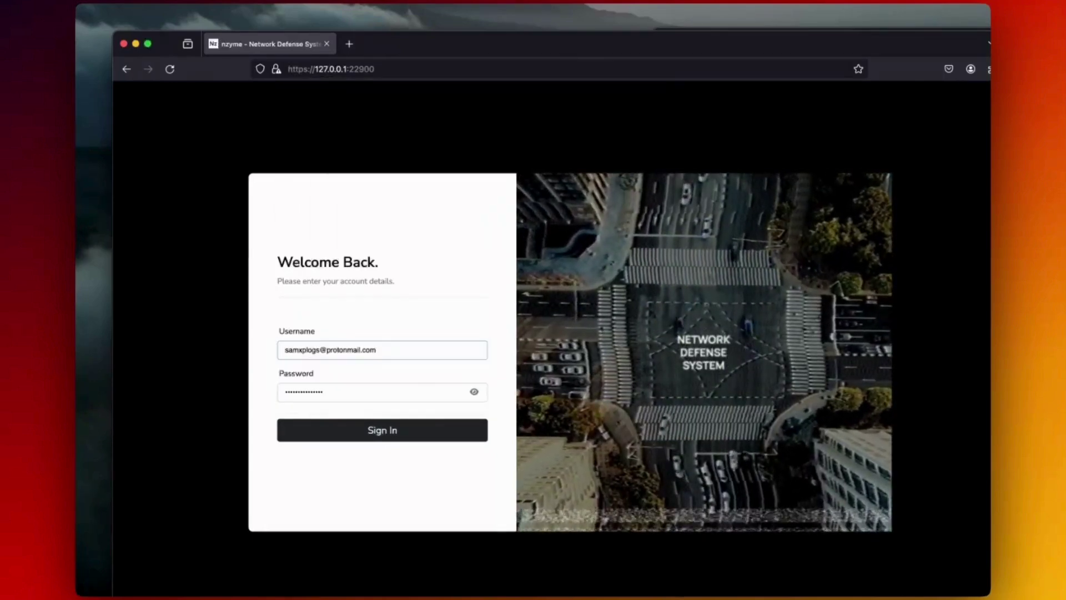
pyautogui.press('Return')
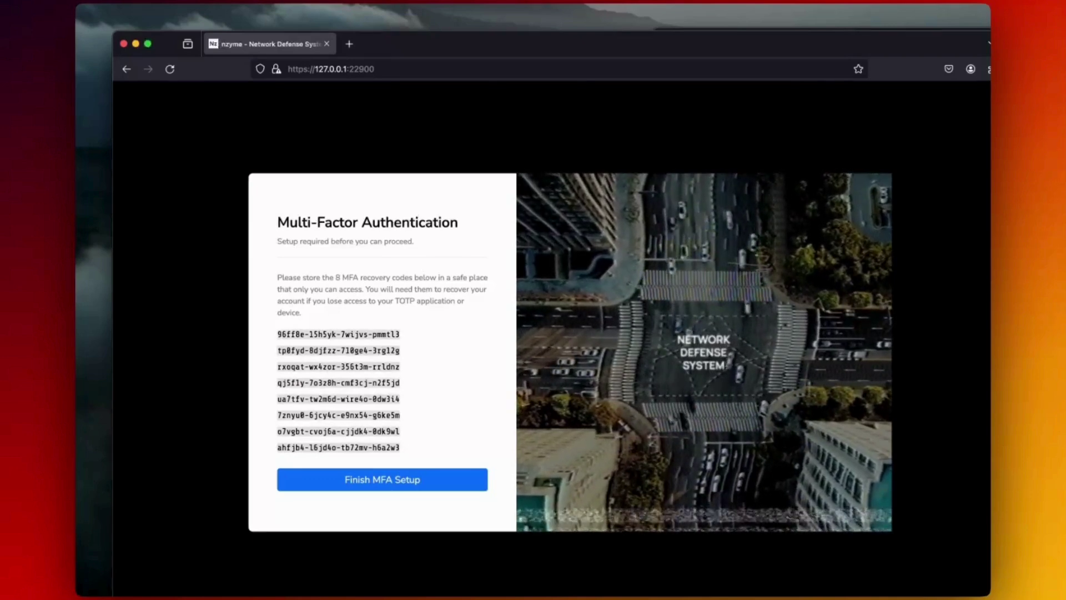
# - Copy the eight MFA recovery codes to the clipboard and finish the MFA setup
pyautogui.rightClick(306, 334)
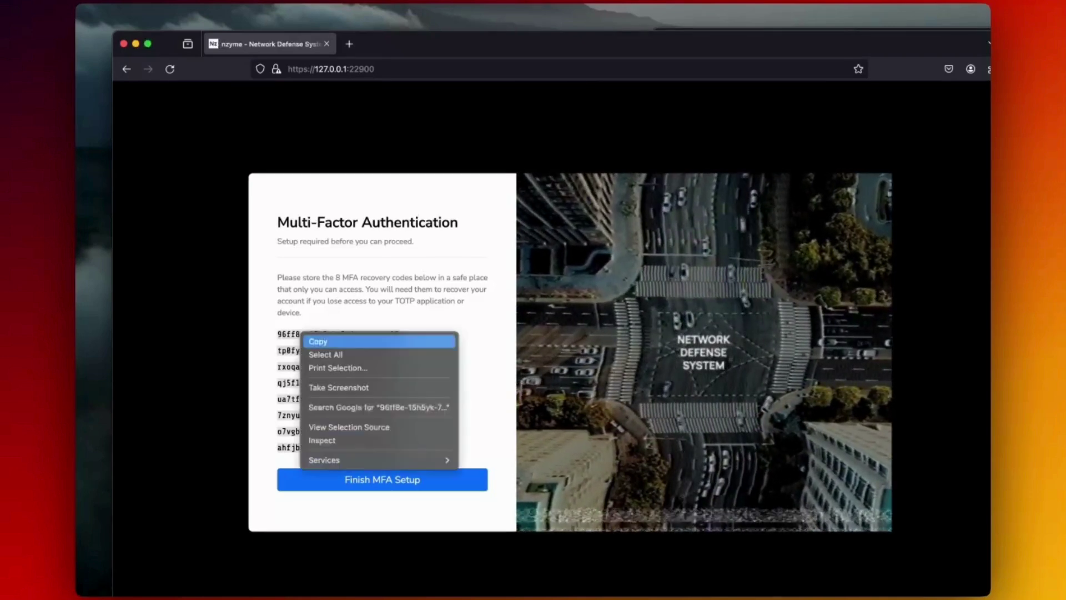
pyautogui.click(334, 341)
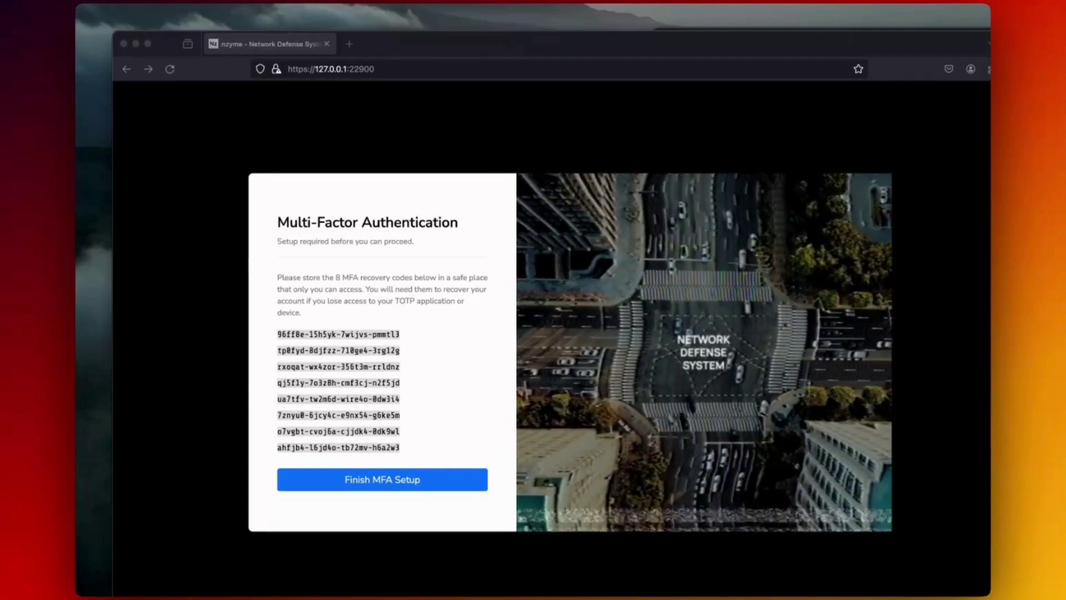
pyautogui.press('Return')
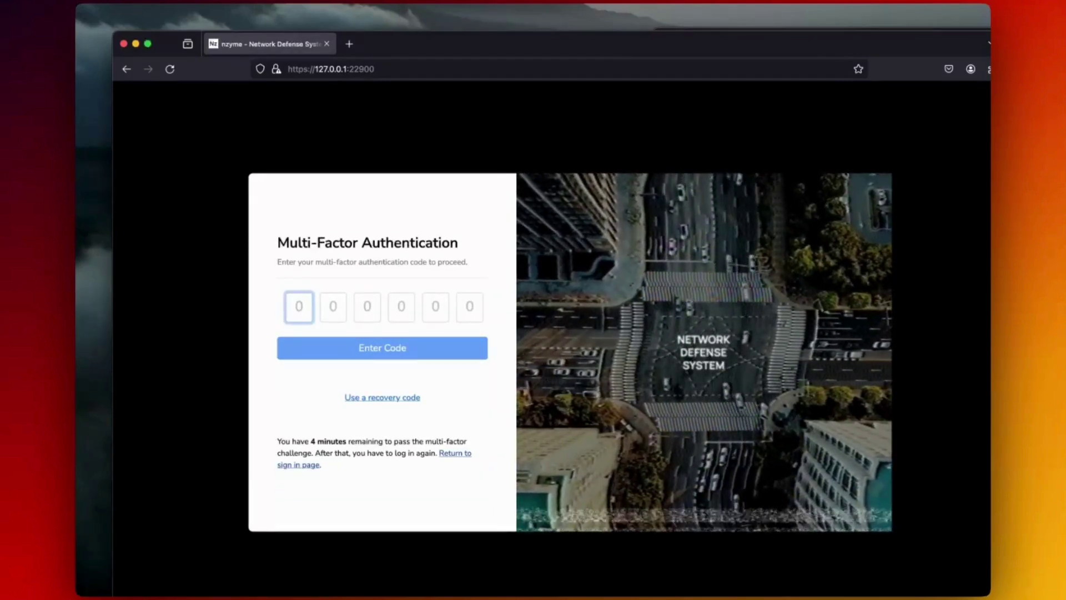
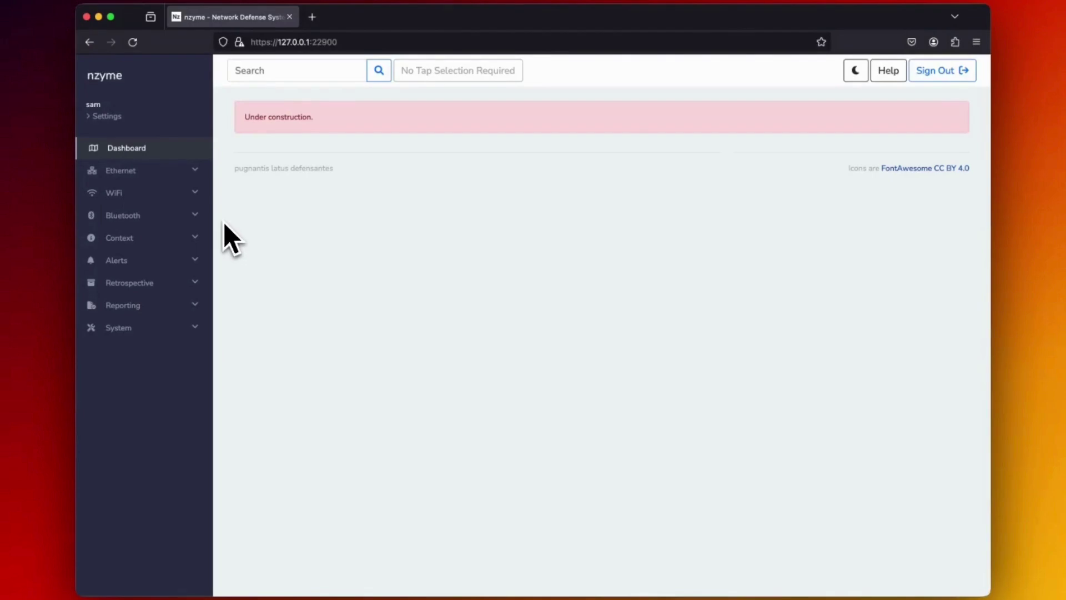
# - Open WiFi > Monitoring and scroll to the Bandits table listing ESP32 Marauder and Pwnagotchi
pyautogui.click(199, 194)
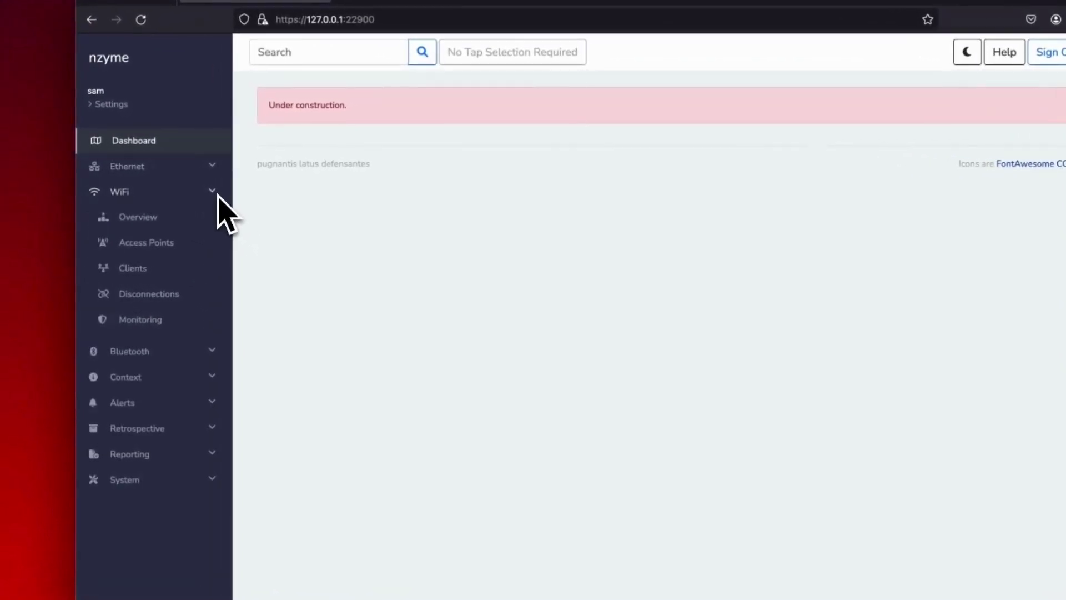
pyautogui.click(158, 327)
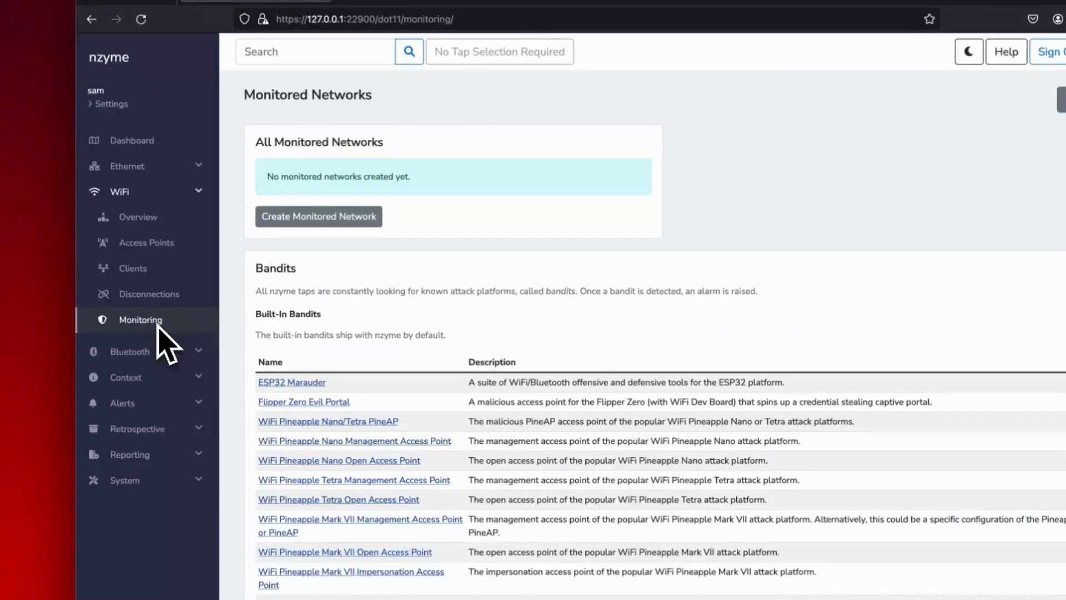
pyautogui.scroll(-5, 436, 297)
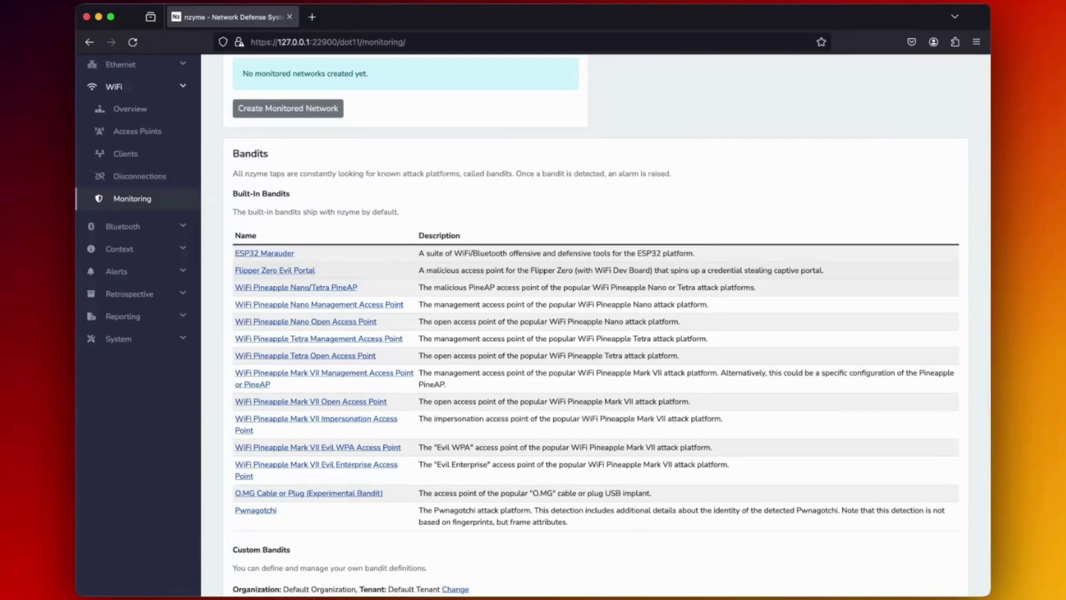
pyautogui.scroll(-1, 595, 333)
pyautogui.scroll(-1, 595, 333)
pyautogui.scroll(-1, 595, 333)
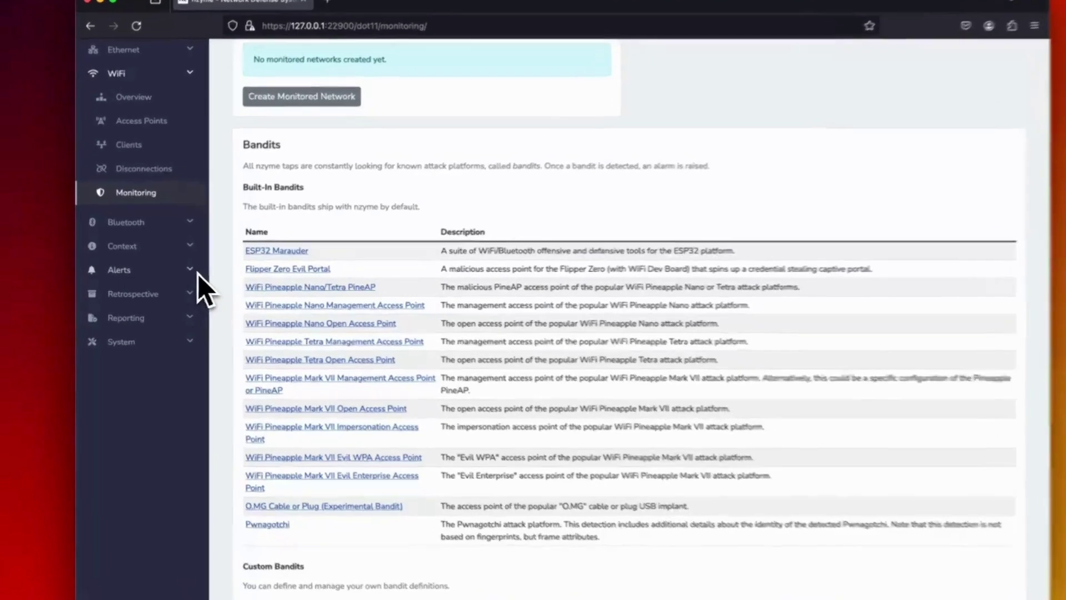
# - Open Alerts > Overview and view the 'Flipper Zero Evil Portal' bandit alert details
pyautogui.click(198, 274)
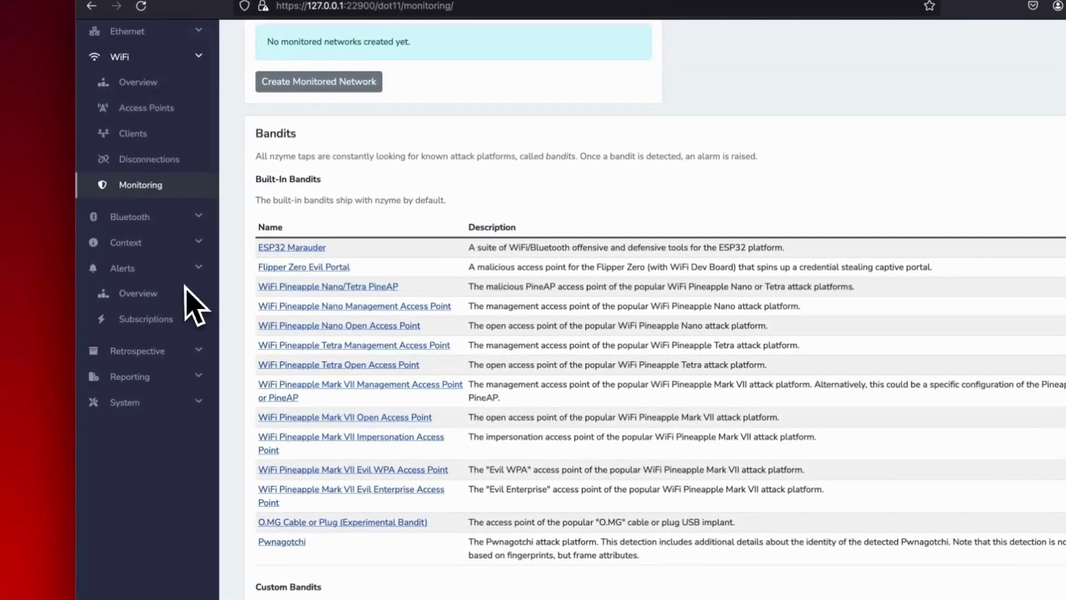
pyautogui.click(174, 295)
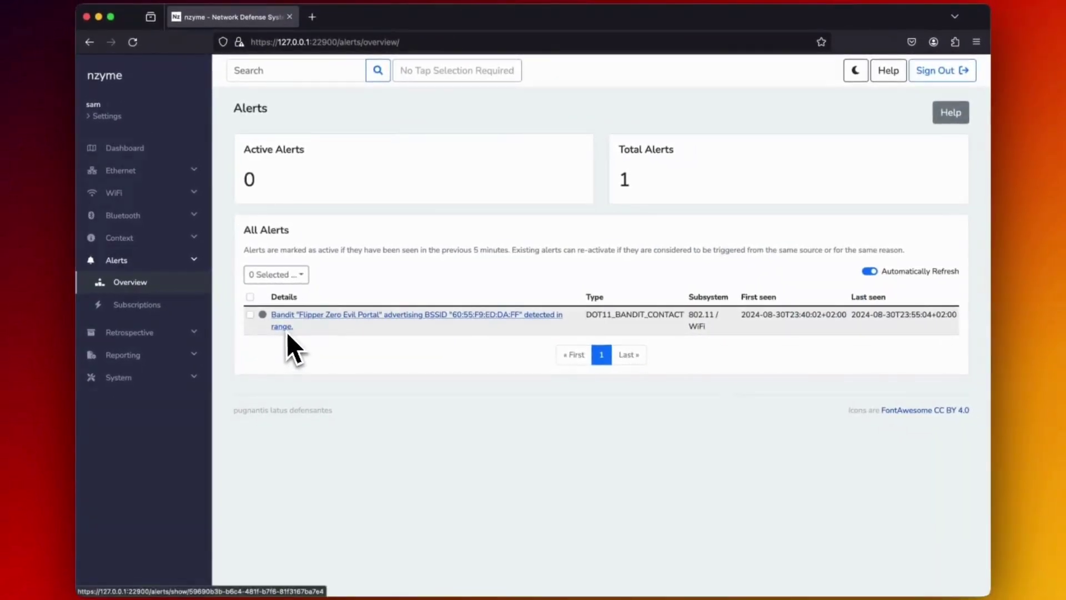
pyautogui.click(284, 327)
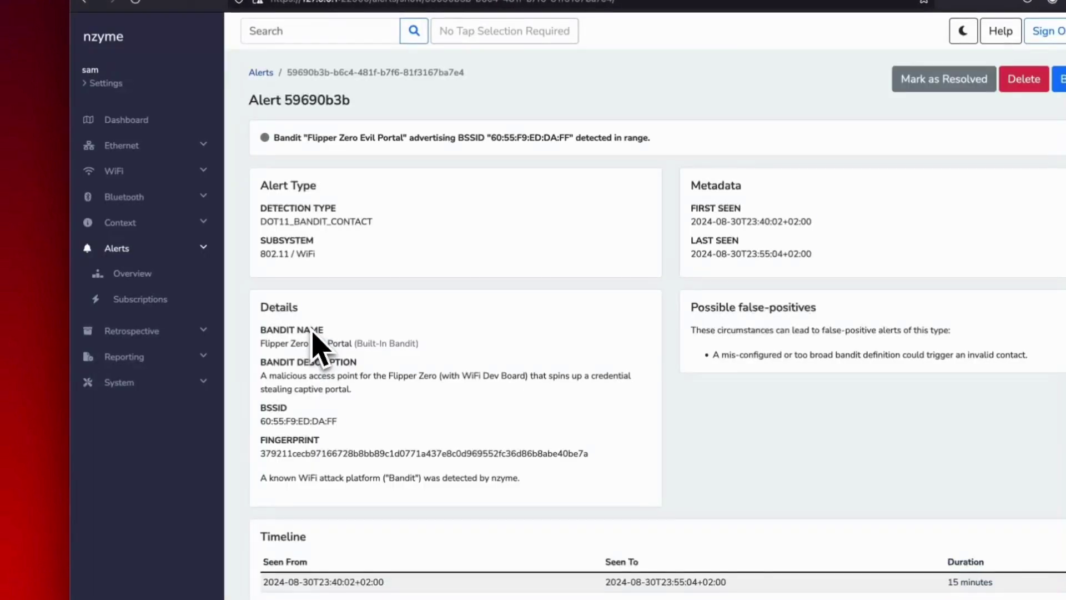